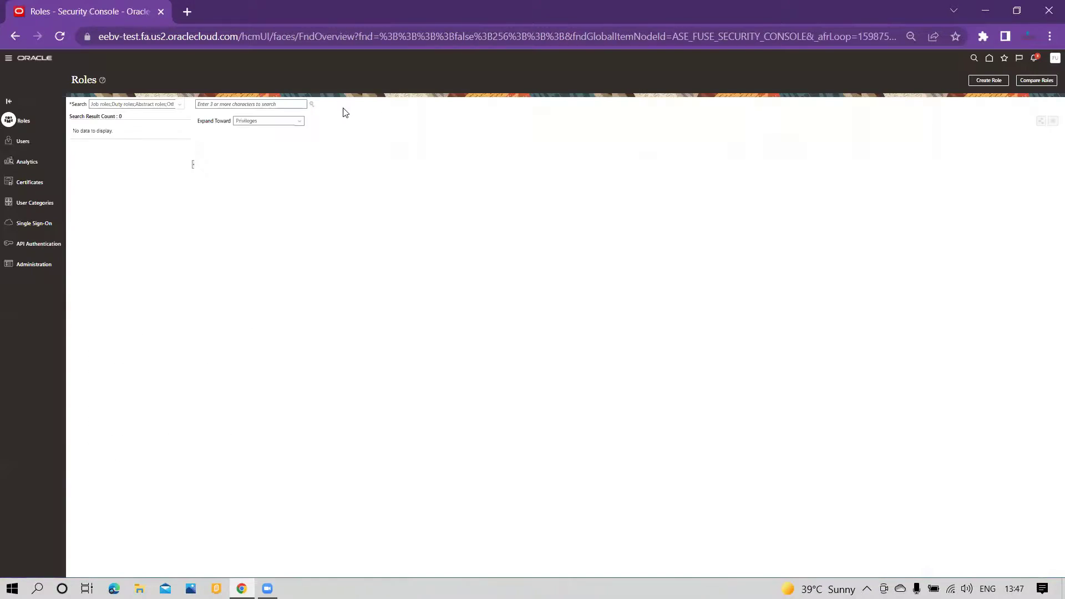
# - Search roles for 'workflow' and open Workflow Admin Custom in Edit Role
pyautogui.click(291, 104)
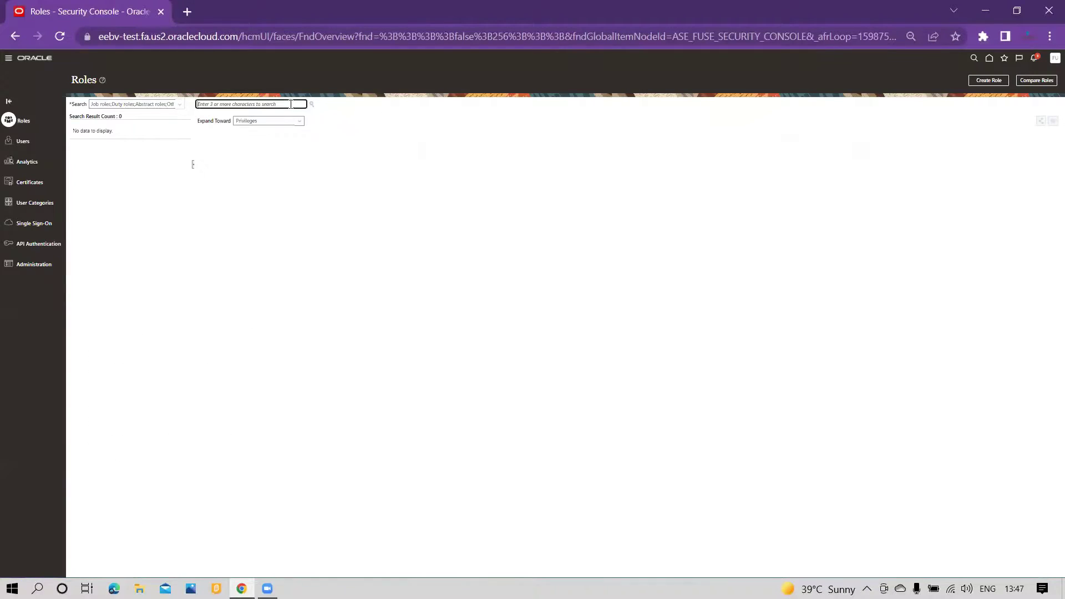
pyautogui.write('workflow')
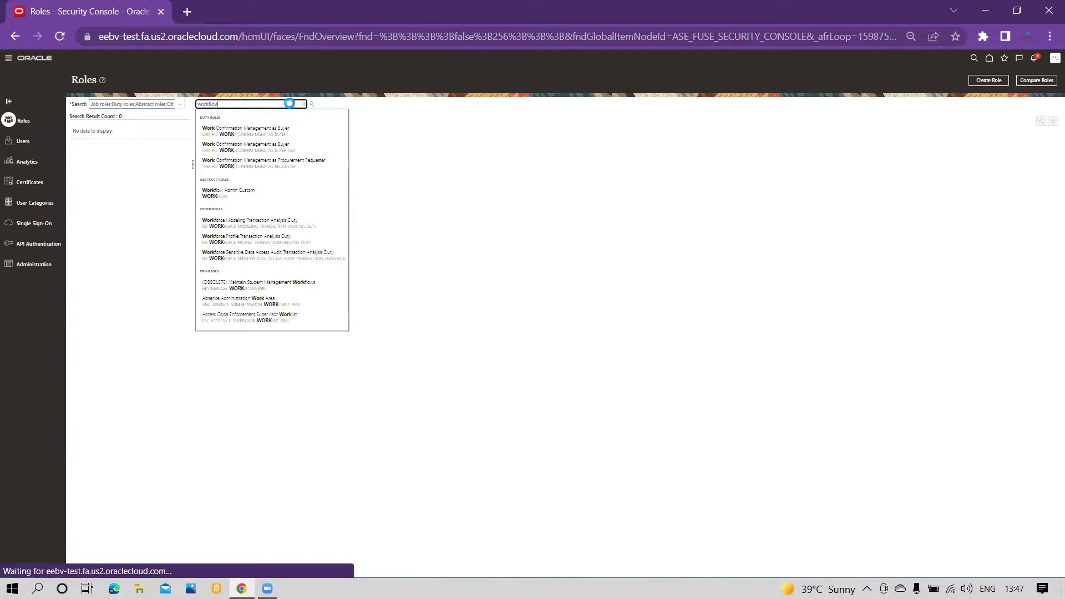
pyautogui.click(238, 132)
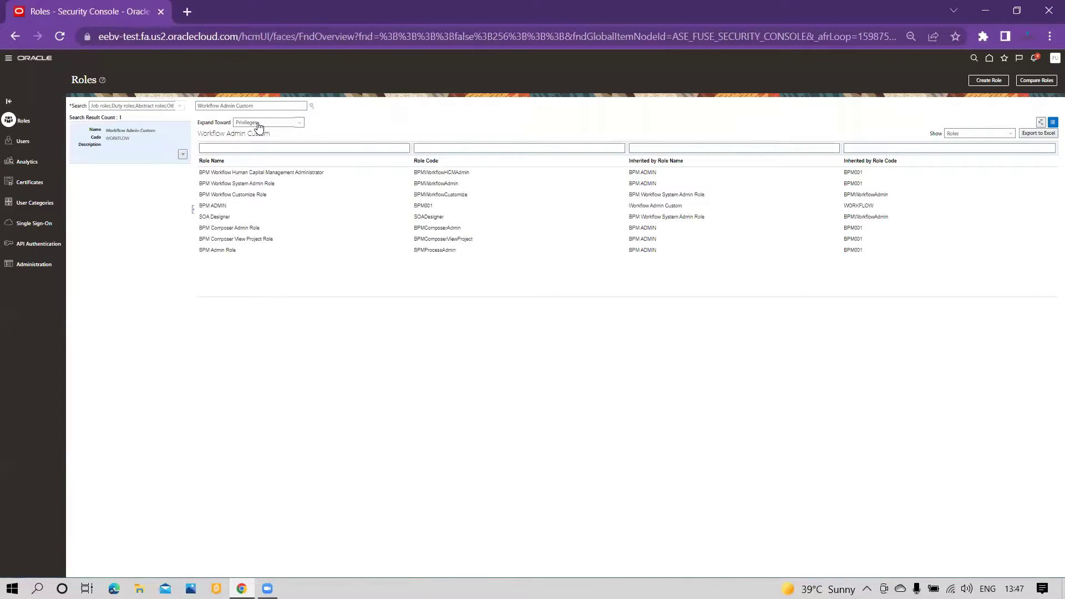
pyautogui.click(183, 154)
pyautogui.click(149, 167)
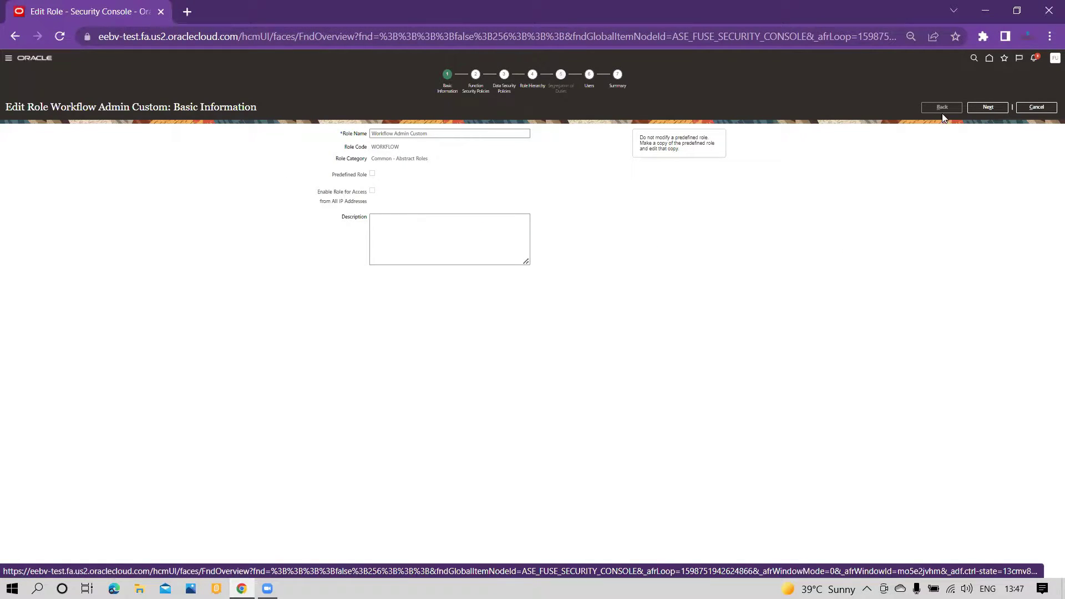
# - Advance the Workflow Admin Custom role through hierarchy, users and summary unchanged, then save and close
pyautogui.click(986, 108)
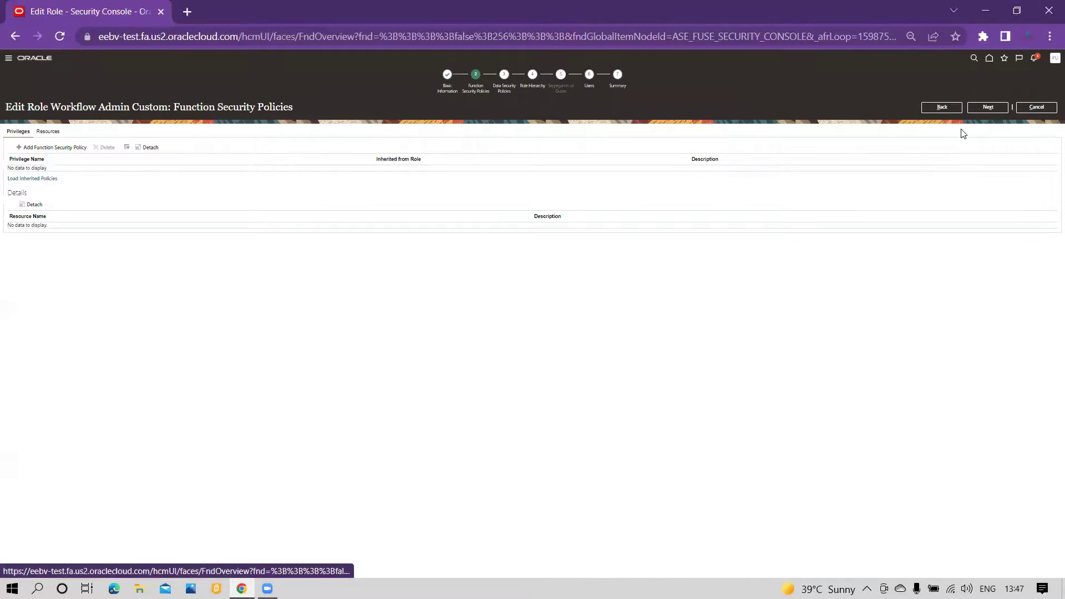
pyautogui.click(987, 109)
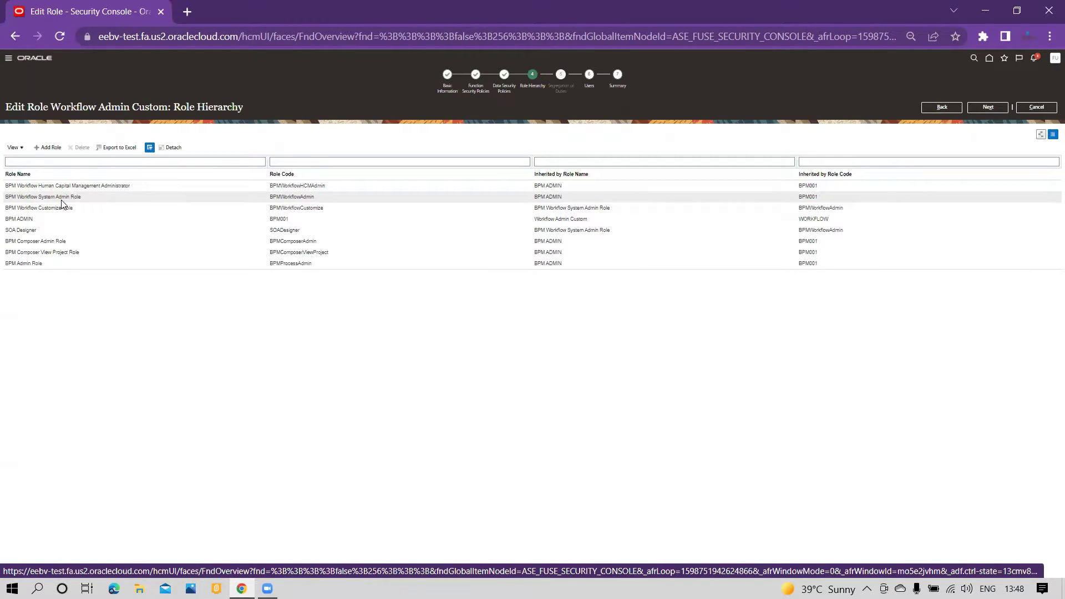
pyautogui.click(980, 107)
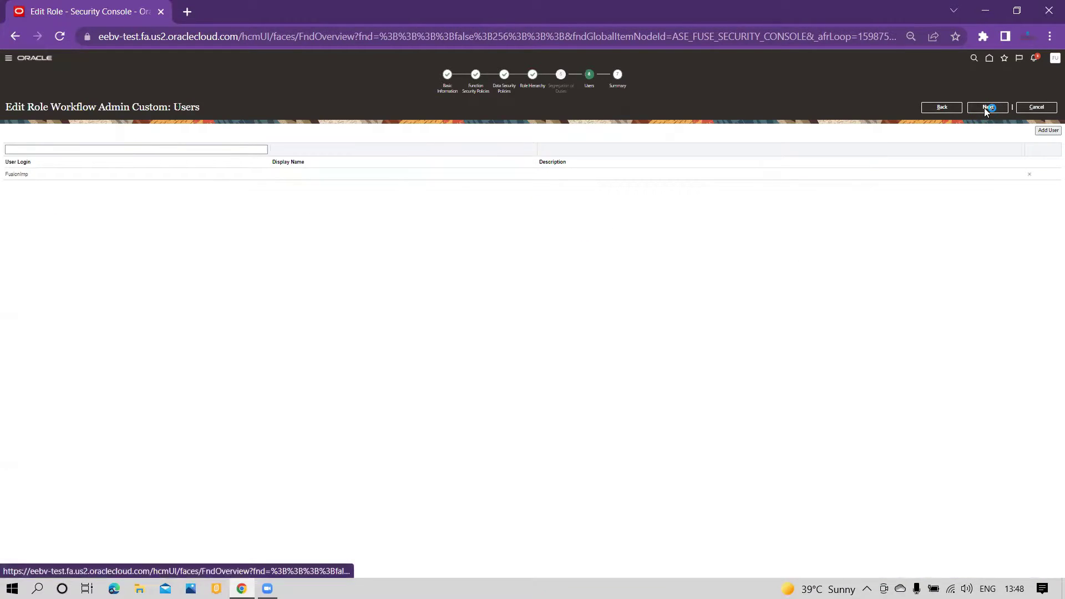
pyautogui.click(985, 108)
pyautogui.click(989, 108)
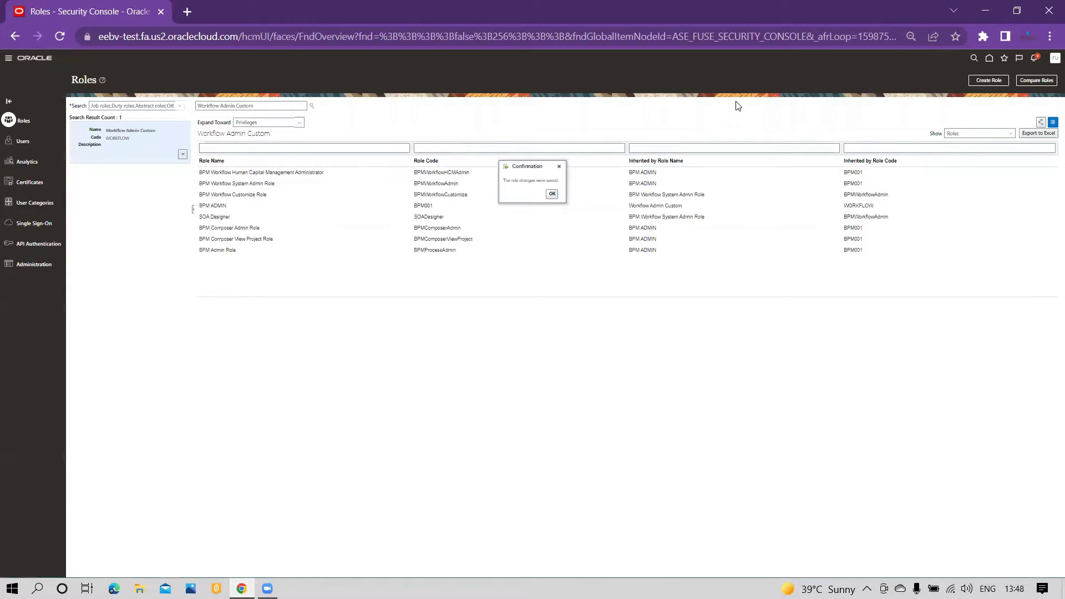
# - Dismiss the save confirmation, then open and close the role's actions list
pyautogui.click(553, 194)
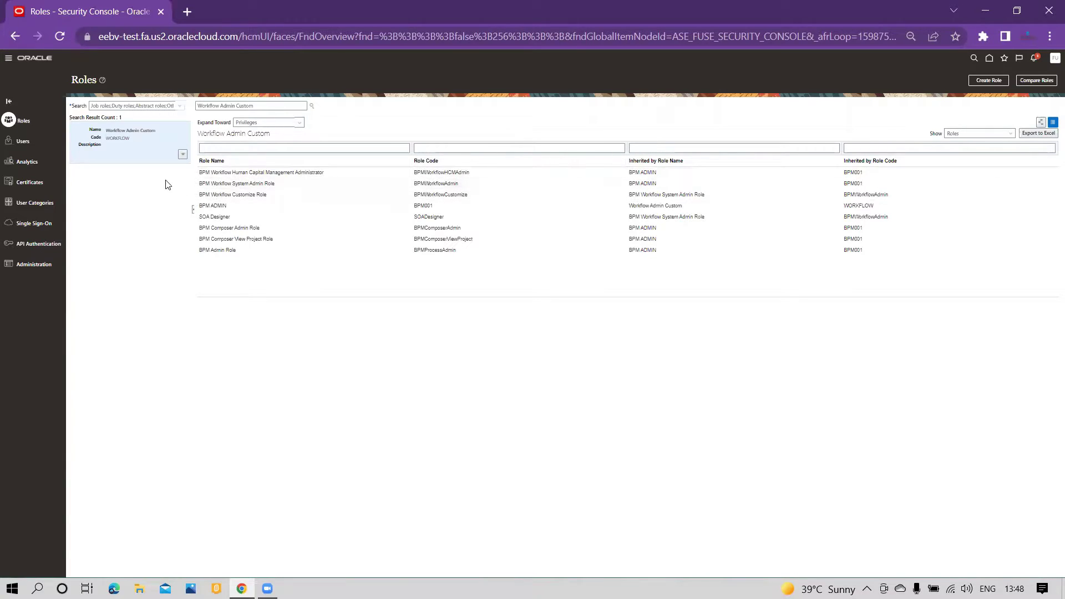
pyautogui.click(183, 155)
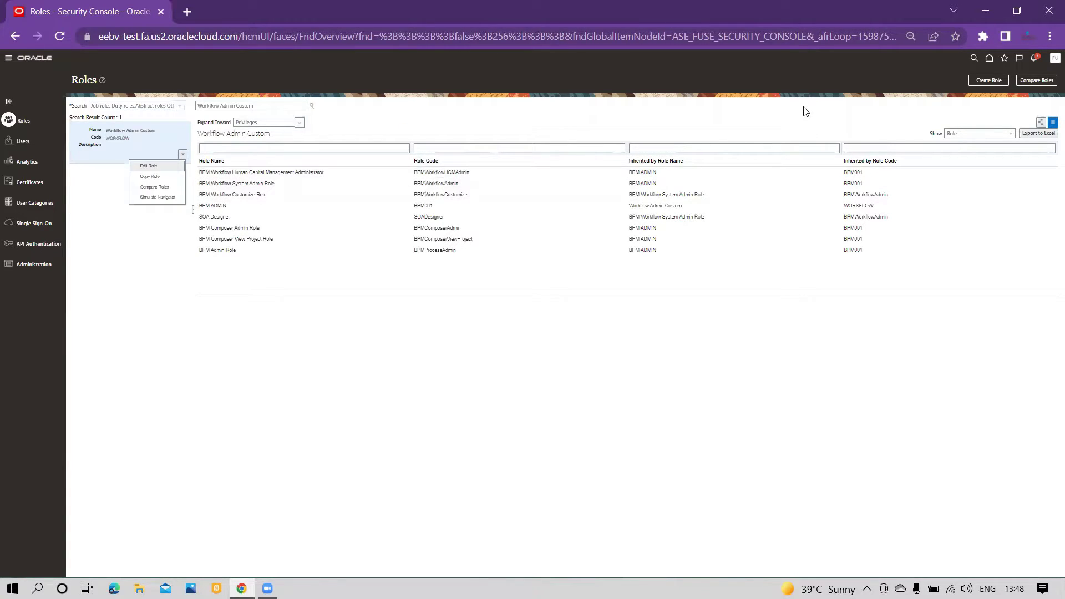
pyautogui.click(806, 111)
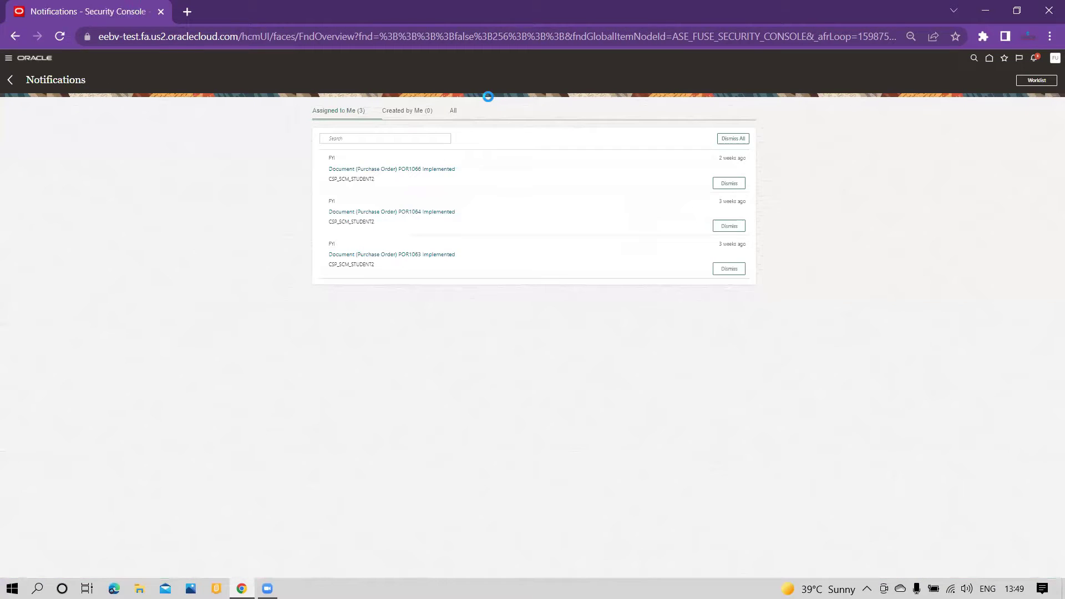
# - Launch the BPM Worklist and open Preferences from the user name menu
pyautogui.click(1036, 81)
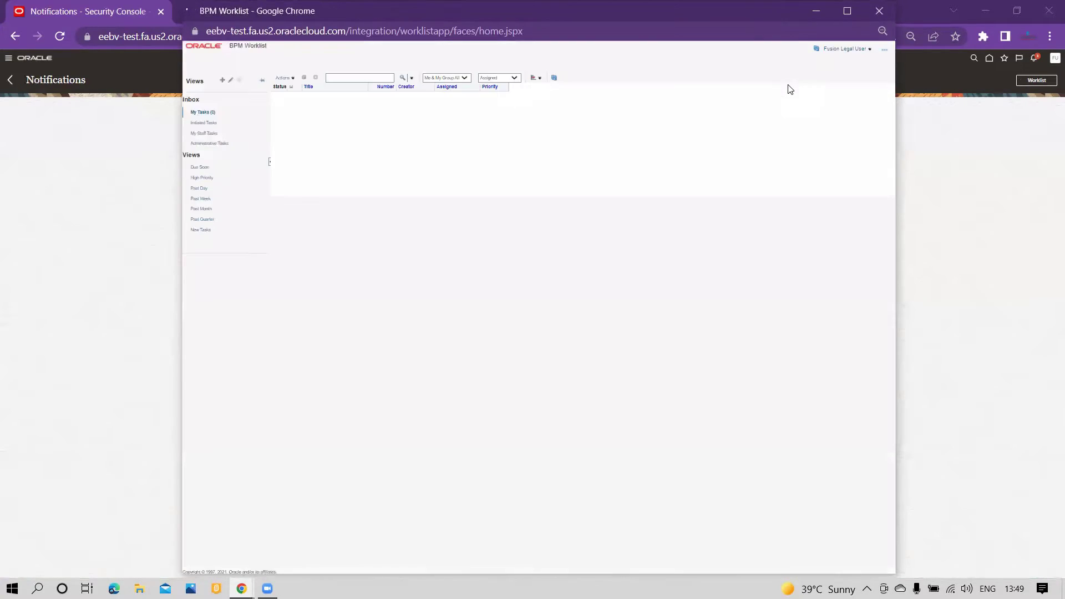
pyautogui.click(869, 49)
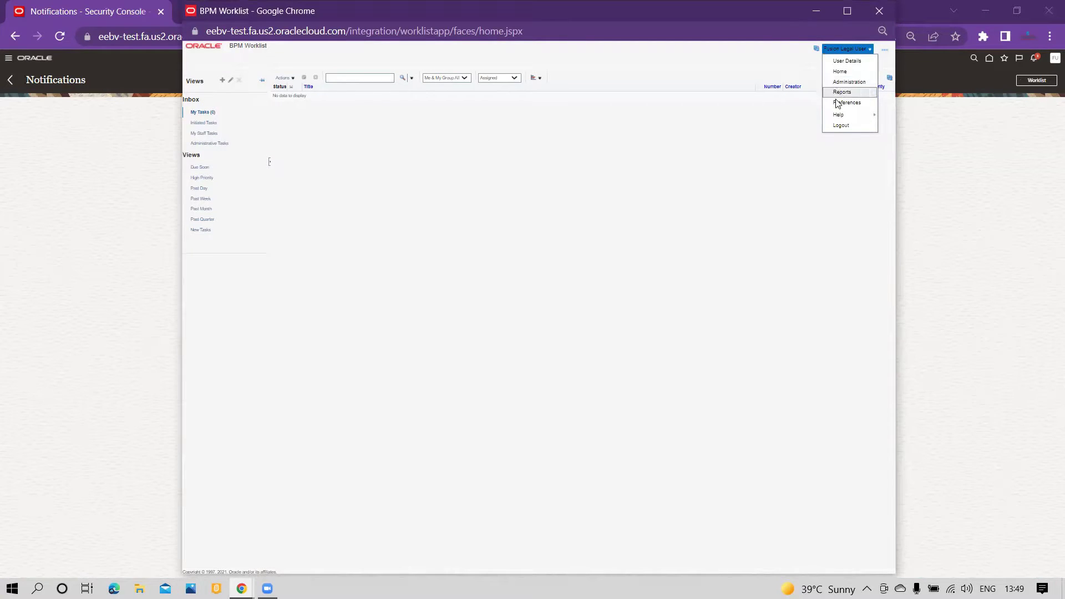
pyautogui.click(844, 103)
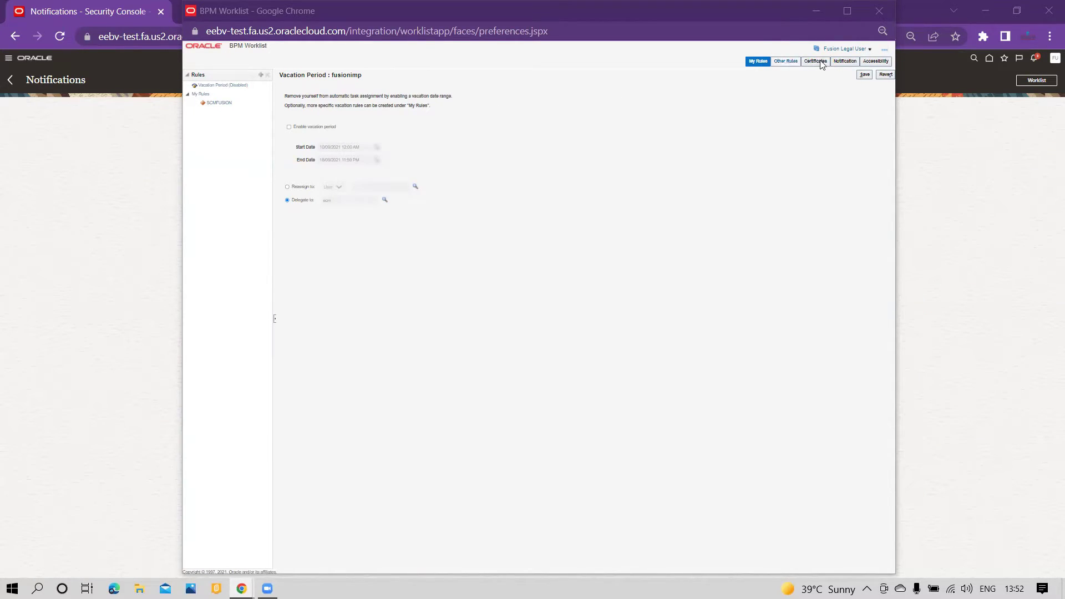
# - Under Other Rules with User selected, replace the lookup name and show that user's vacation rule
pyautogui.click(786, 65)
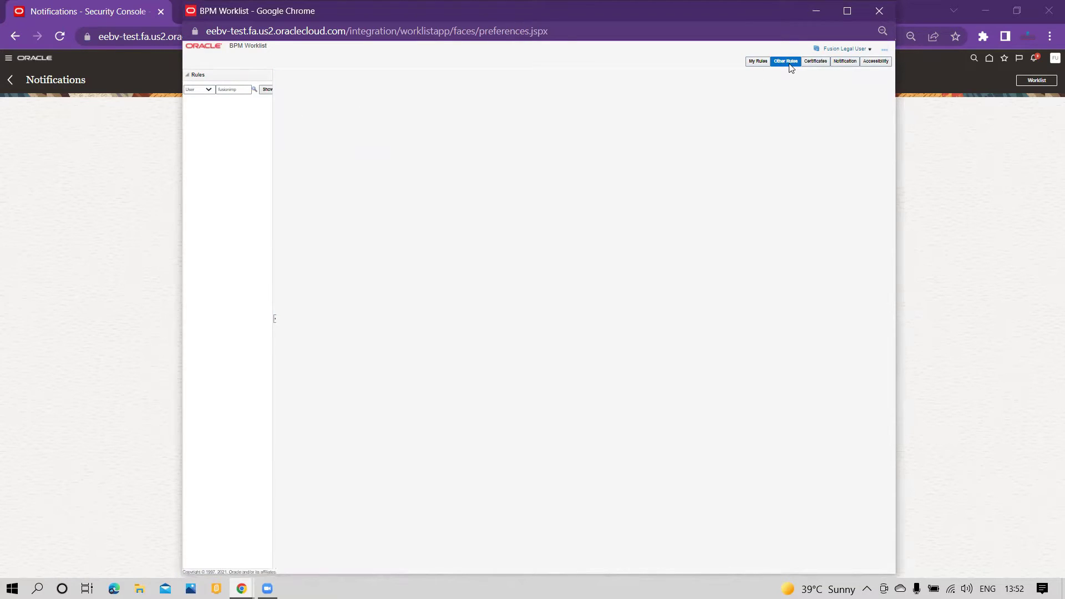
pyautogui.click(206, 90)
pyautogui.click(205, 127)
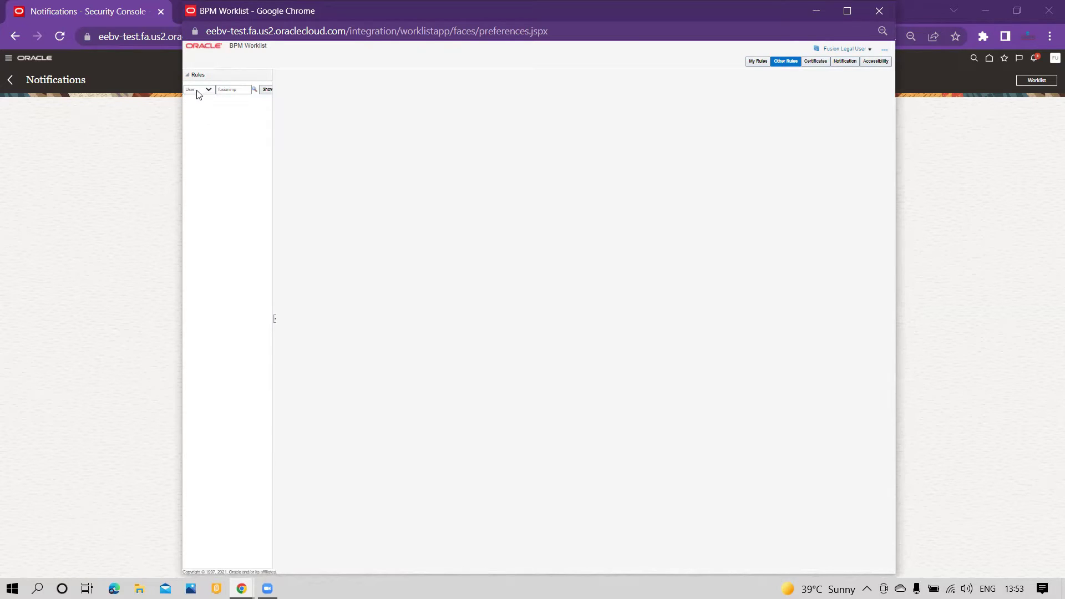
pyautogui.doubleClick(238, 89)
pyautogui.press('BackSpace')
pyautogui.click(267, 90)
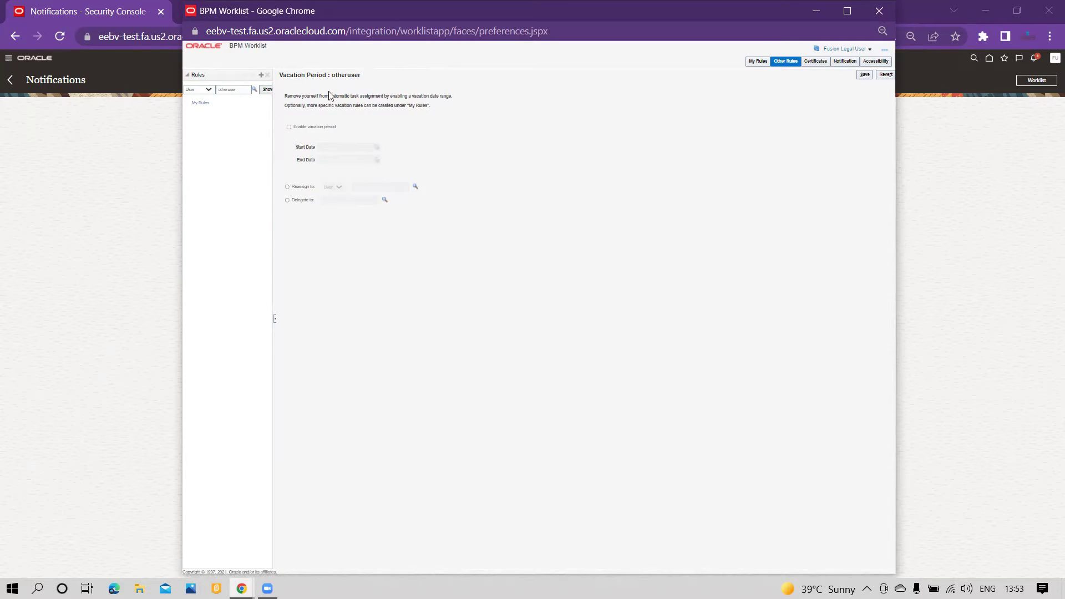
# - Enable the vacation period with start date 08/05/2022 and end date 14/05/2022
pyautogui.click(293, 129)
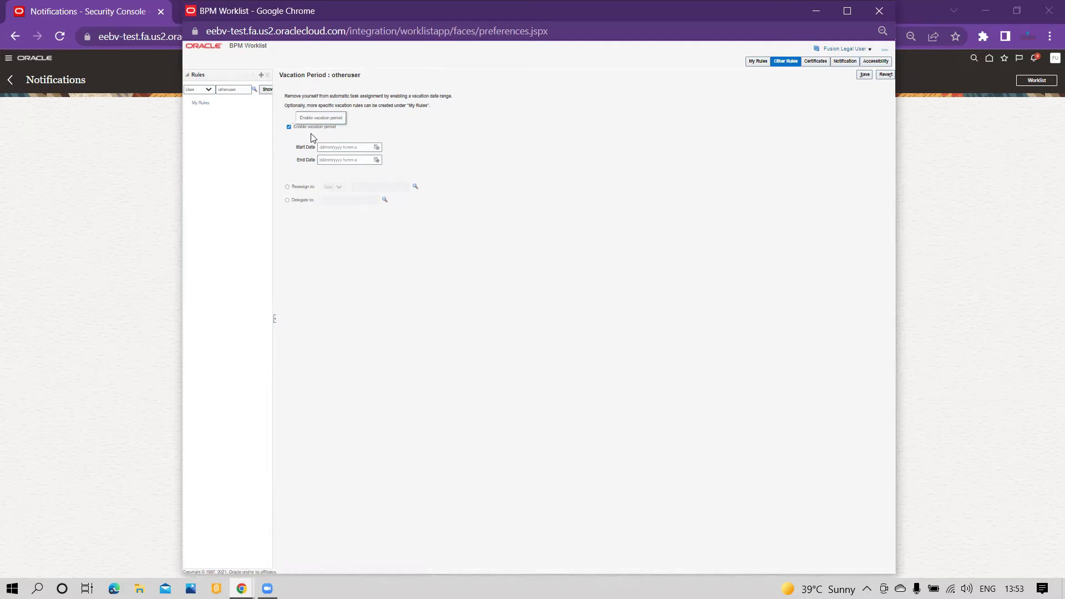
pyautogui.click(377, 148)
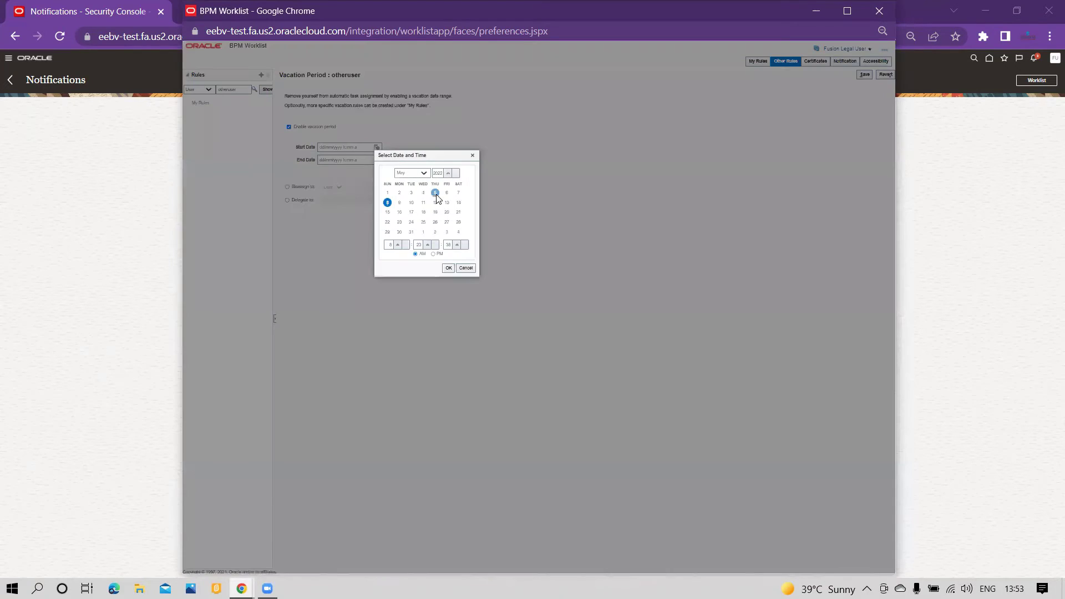
pyautogui.click(387, 203)
pyautogui.click(447, 269)
pyautogui.click(377, 160)
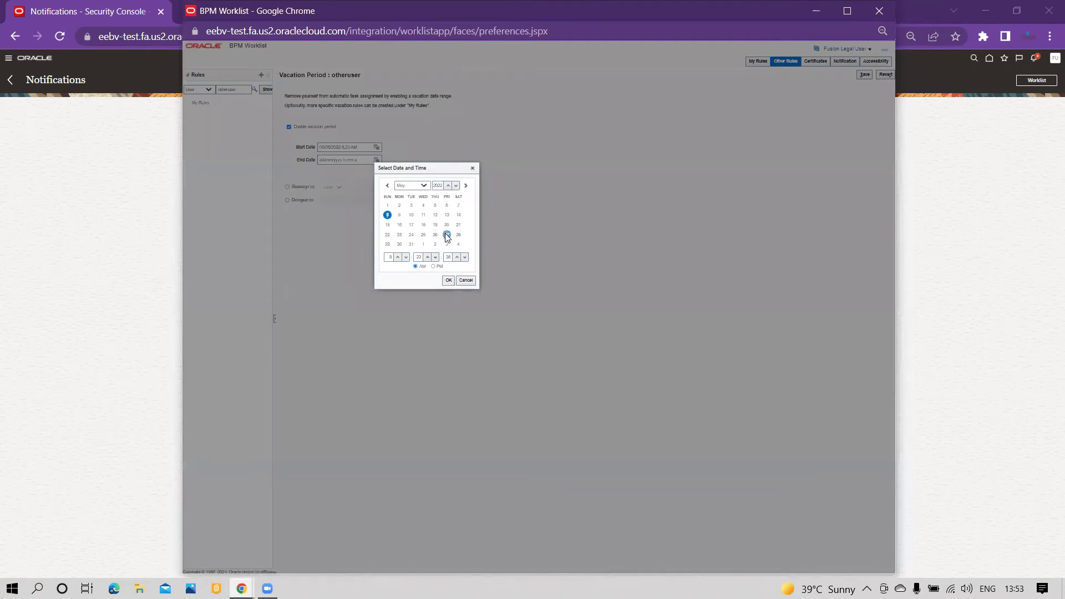
pyautogui.click(459, 215)
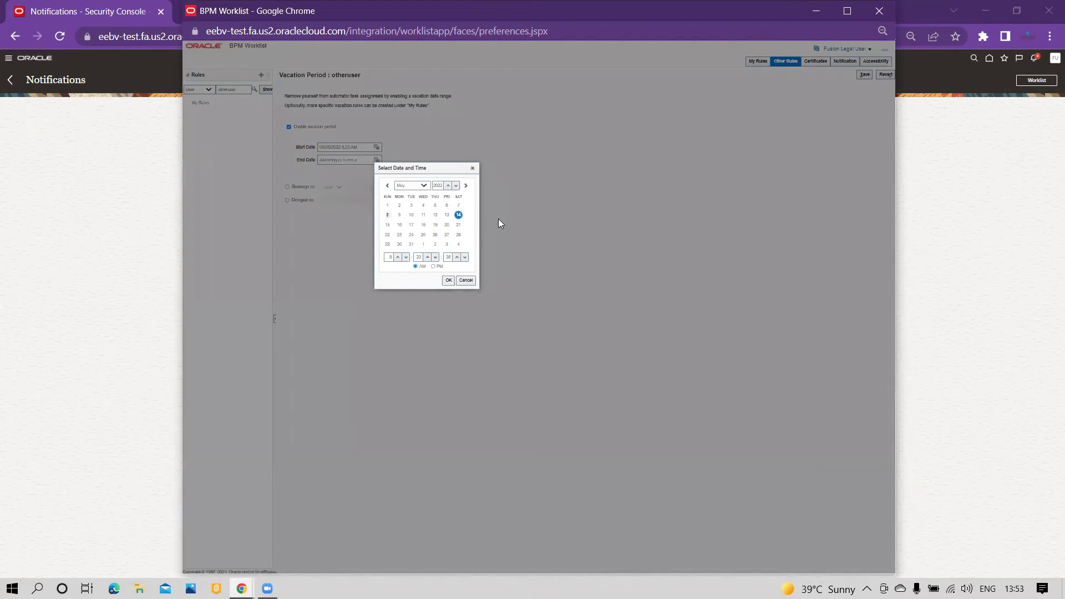
pyautogui.click(449, 281)
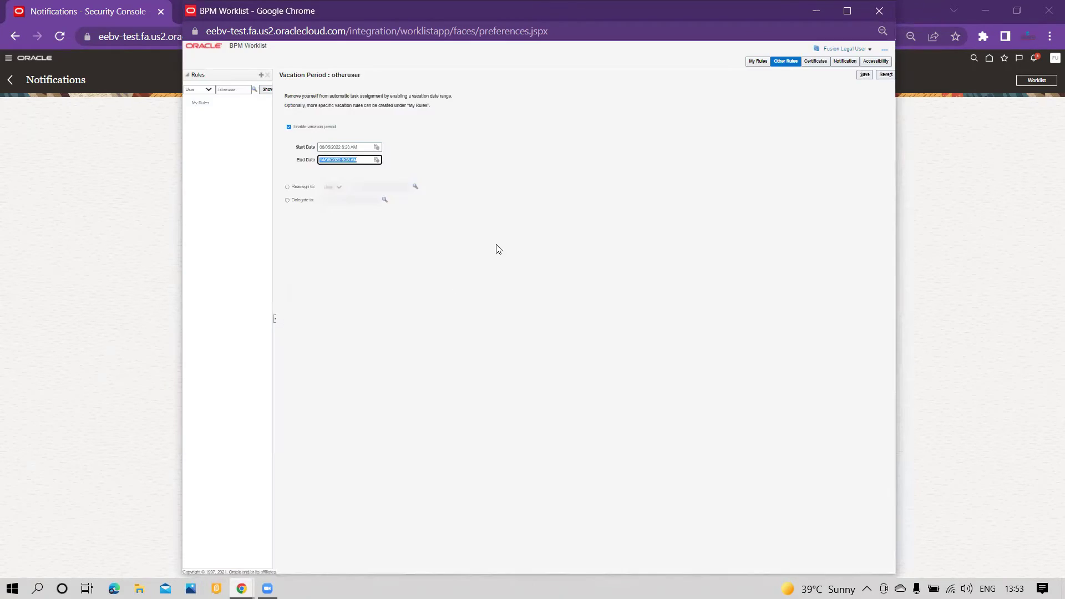
# - Set the user's tasks to Delegate to rather than Reassign
pyautogui.click(287, 187)
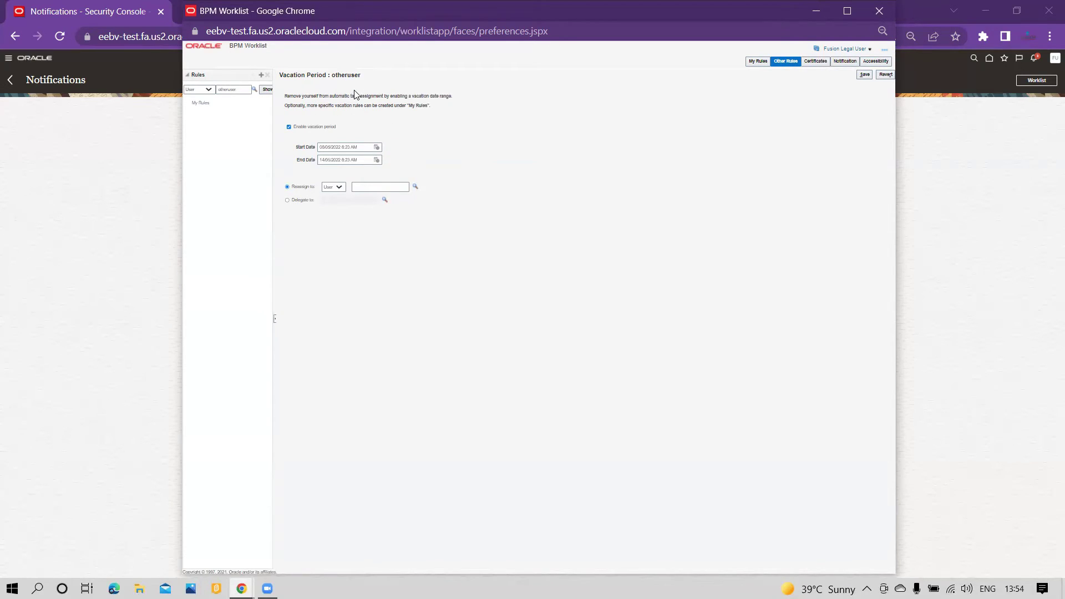
pyautogui.click(287, 200)
pyautogui.click(340, 202)
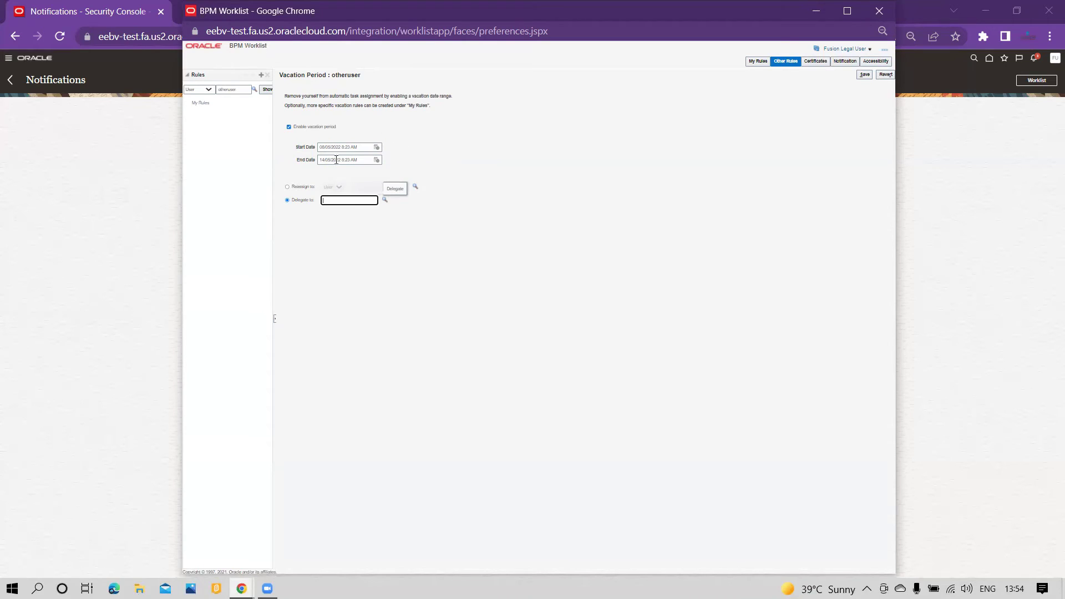
# - Search the Identity Browser for 'fusionimp' and pick that user as the delegate
pyautogui.click(385, 200)
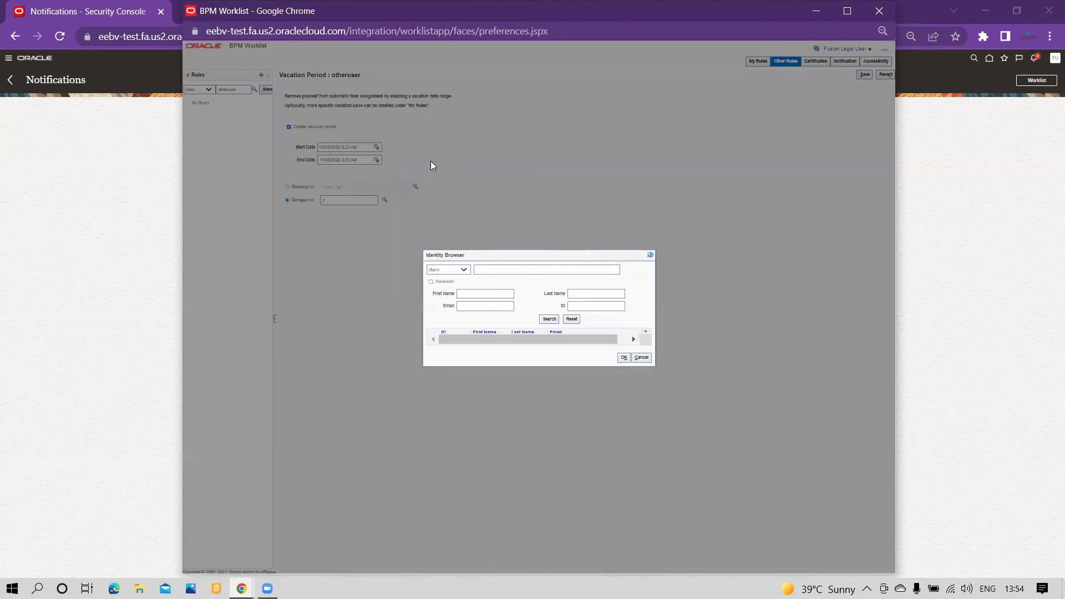
pyautogui.click(498, 269)
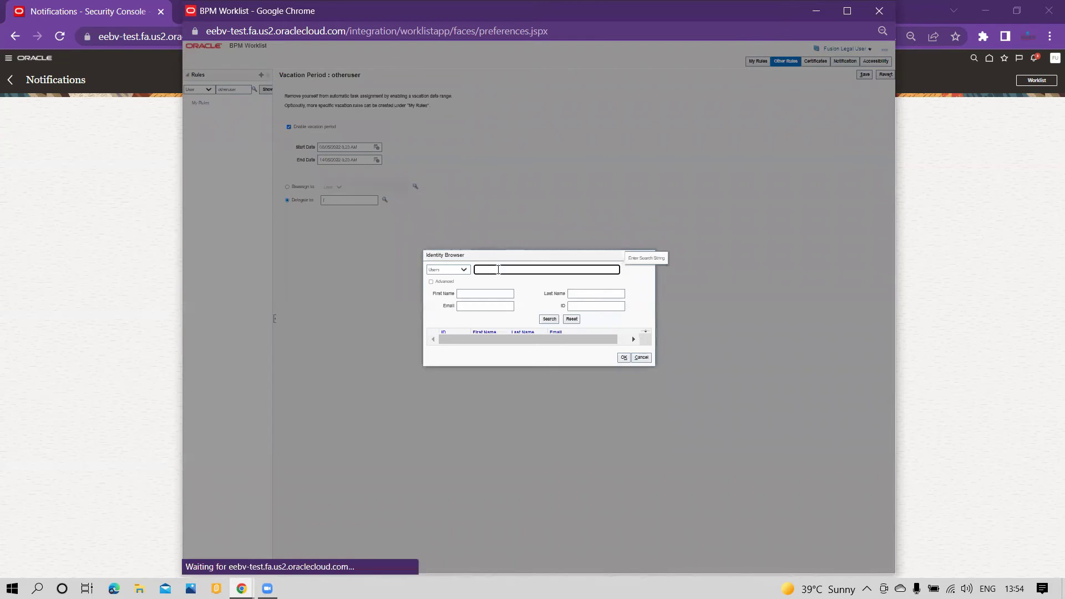
pyautogui.write('fusionimp')
pyautogui.click(549, 319)
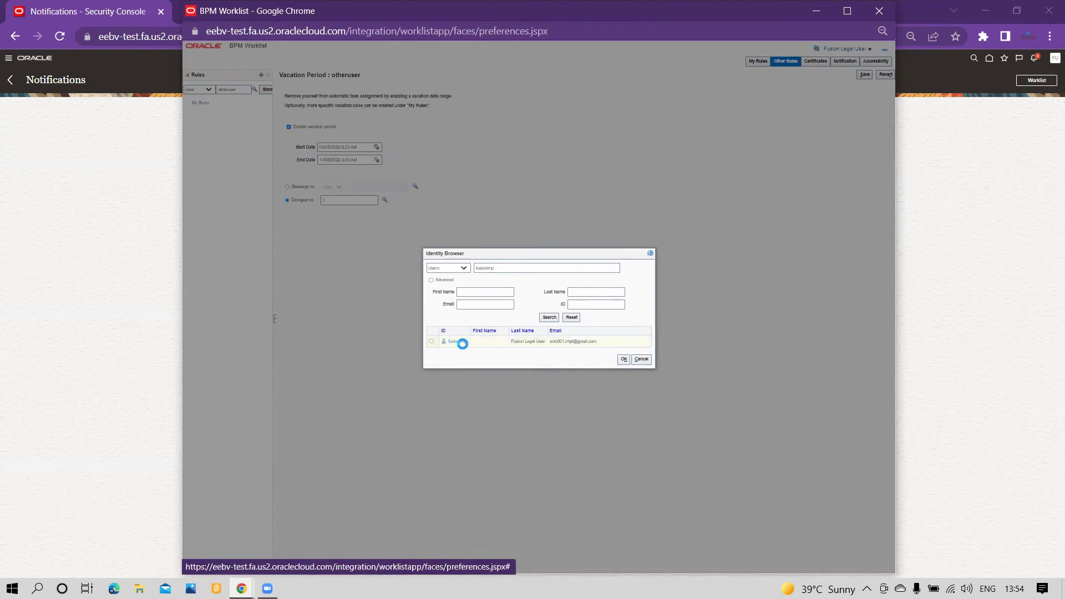
pyautogui.click(432, 343)
pyautogui.click(624, 360)
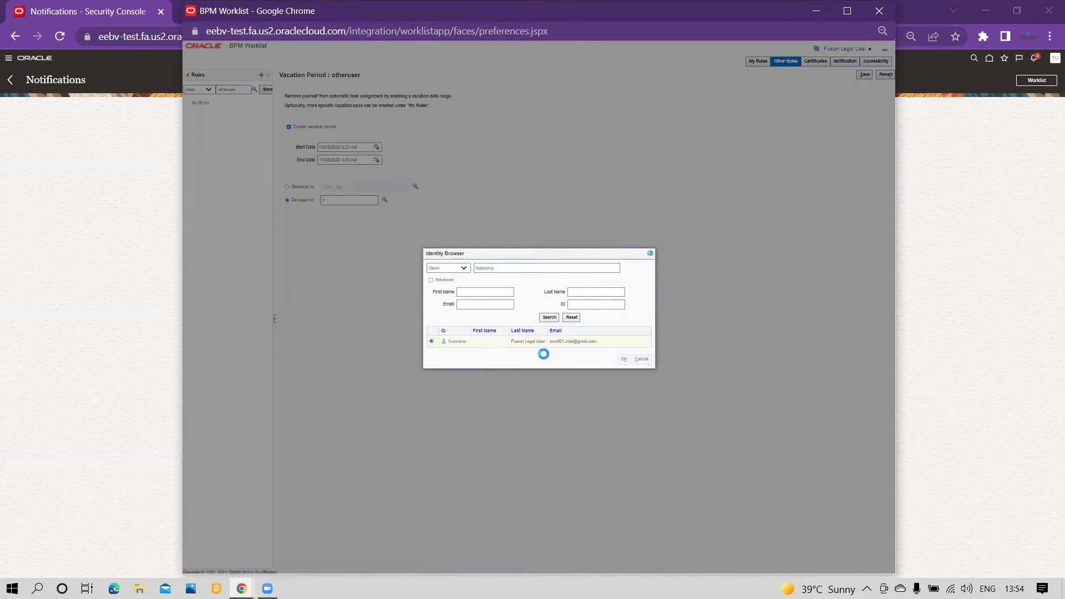